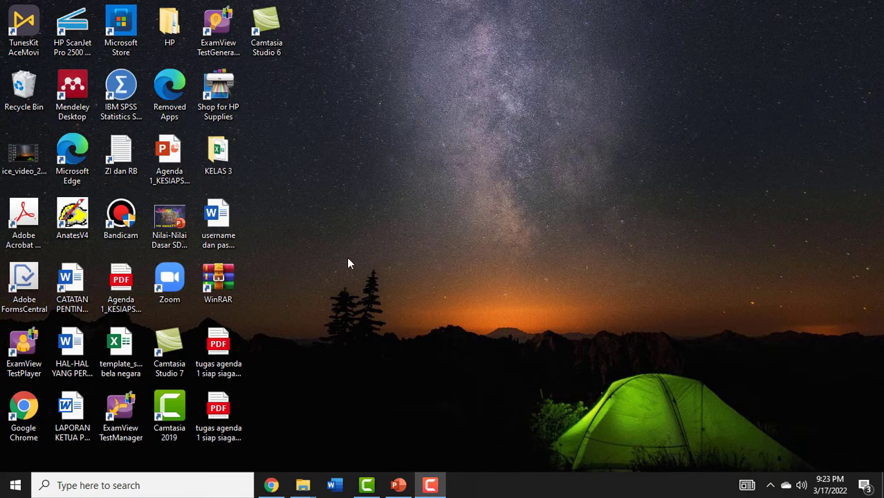
Step: Launch Bandicam, dismiss its notification, restore its window from the system tray and move it closer to the desktop's centre
double_click(117, 220)
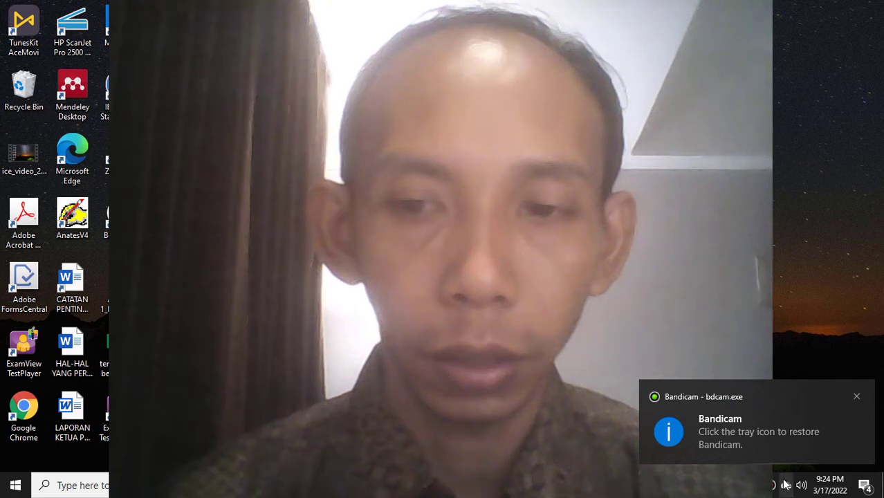
click(858, 398)
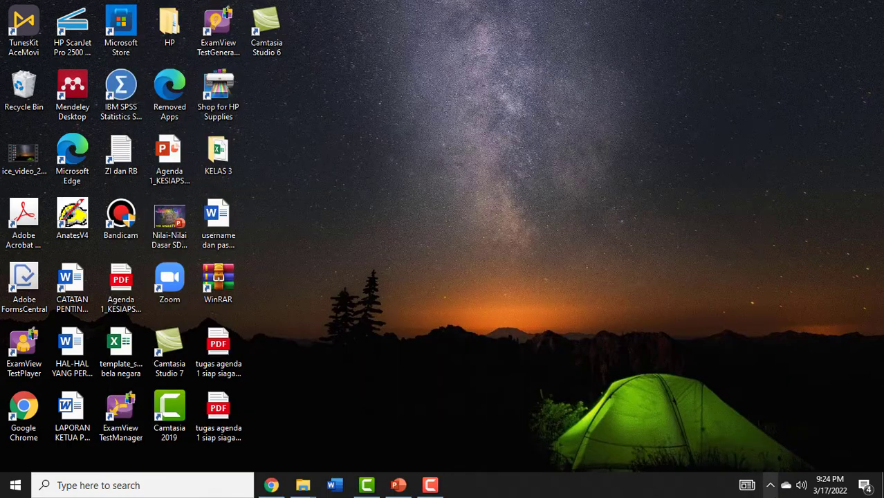
click(772, 487)
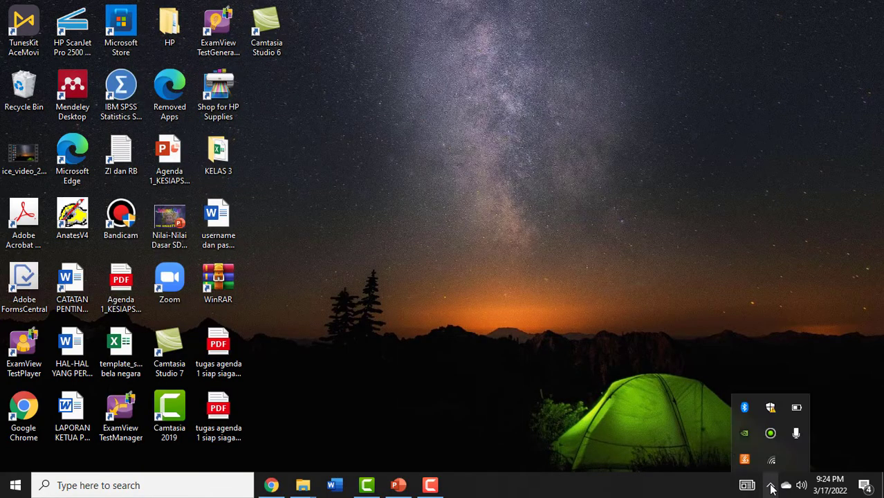
click(771, 433)
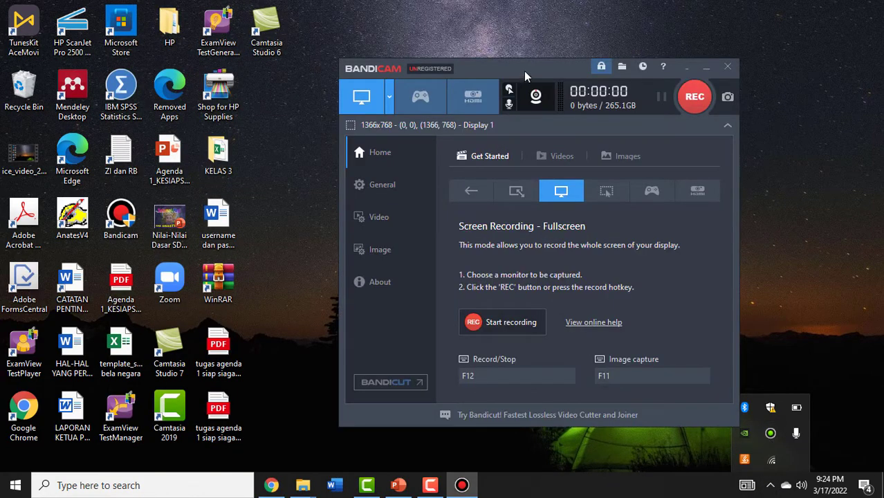
drag(523, 70, 454, 60)
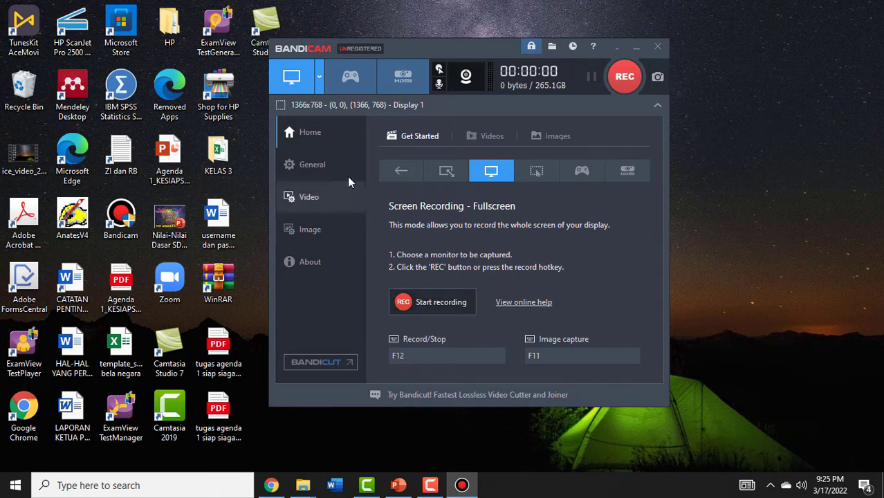
Step: Turn the always-on-top window option off and back on in the general settings
click(312, 166)
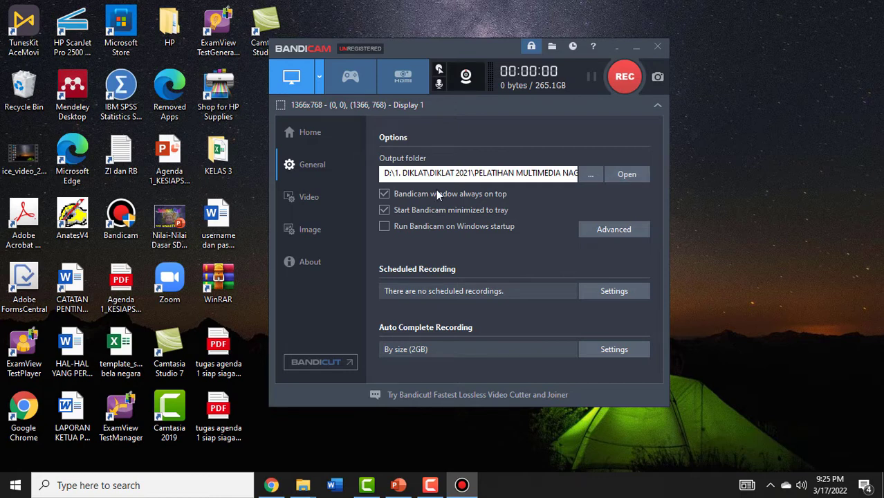
click(385, 194)
click(385, 195)
Step: Turn the record/stop hotkey and the show mouse cursor option off and back on in the video settings
click(317, 200)
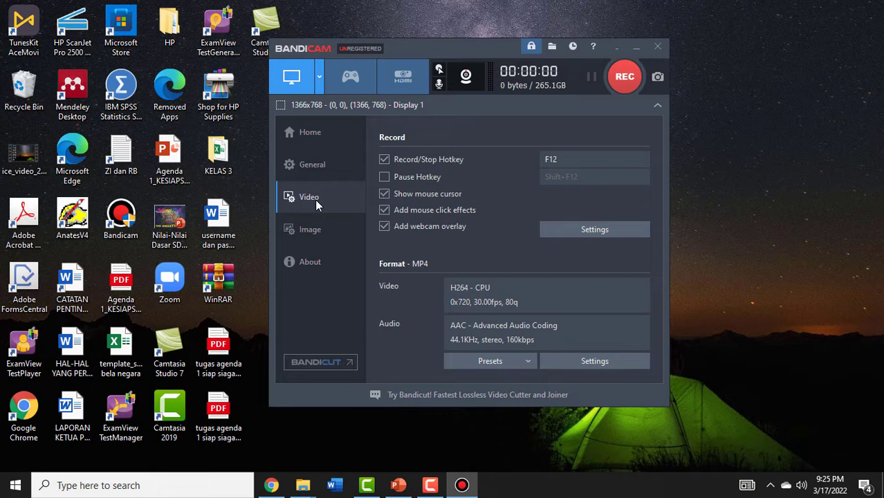
click(384, 161)
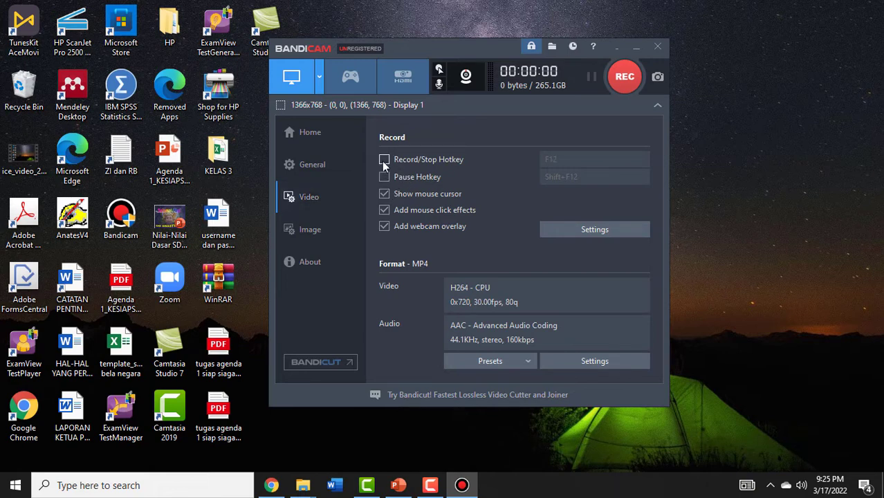
click(384, 160)
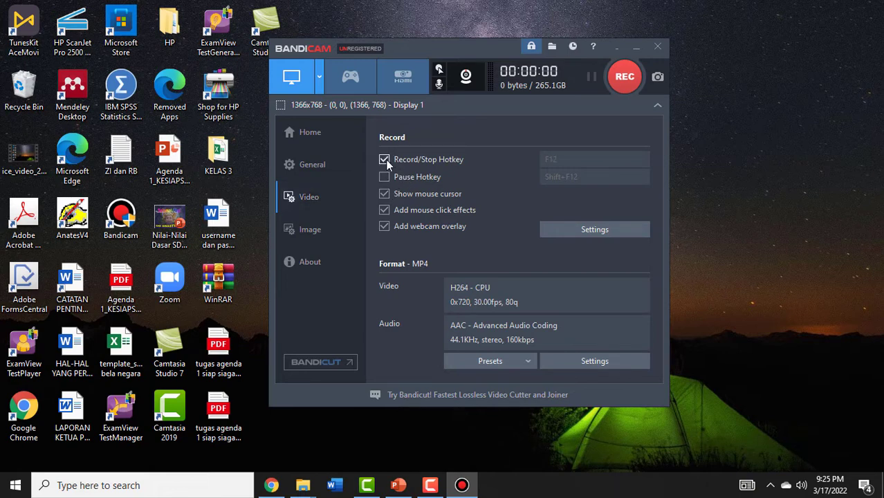
click(384, 196)
click(384, 196)
Step: Set the recording's primary sound device to Speakers (Realtek High Definition Audio) and the secondary to Microphone (Realtek High Definition Audio)
click(594, 229)
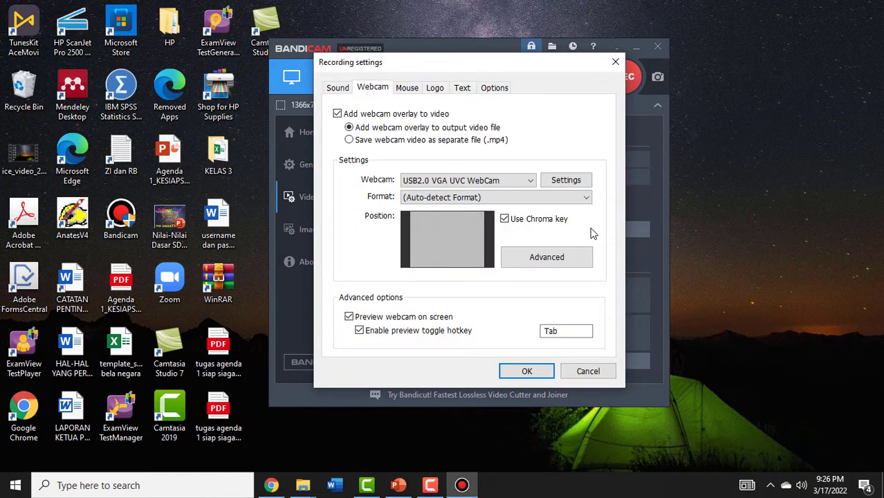
click(342, 93)
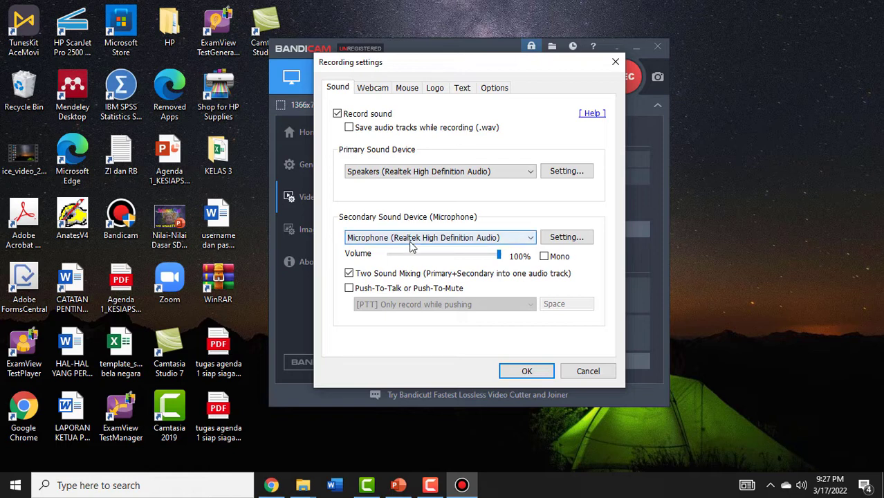
click(526, 176)
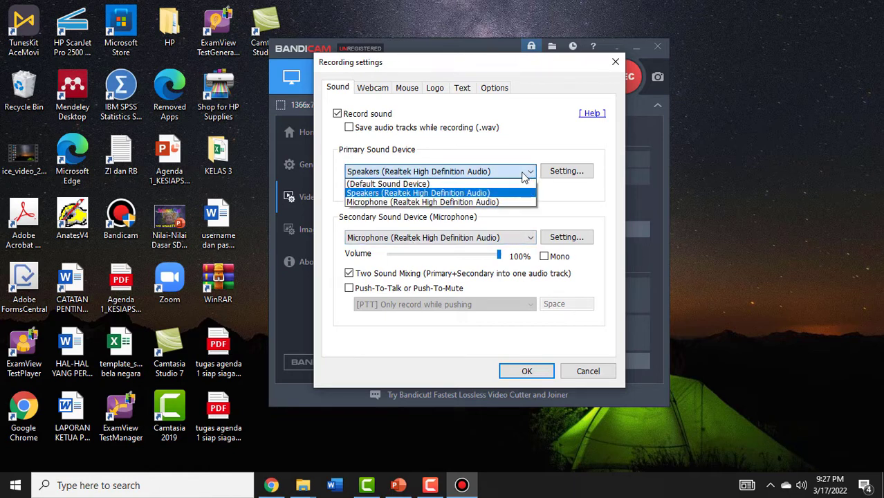
click(475, 198)
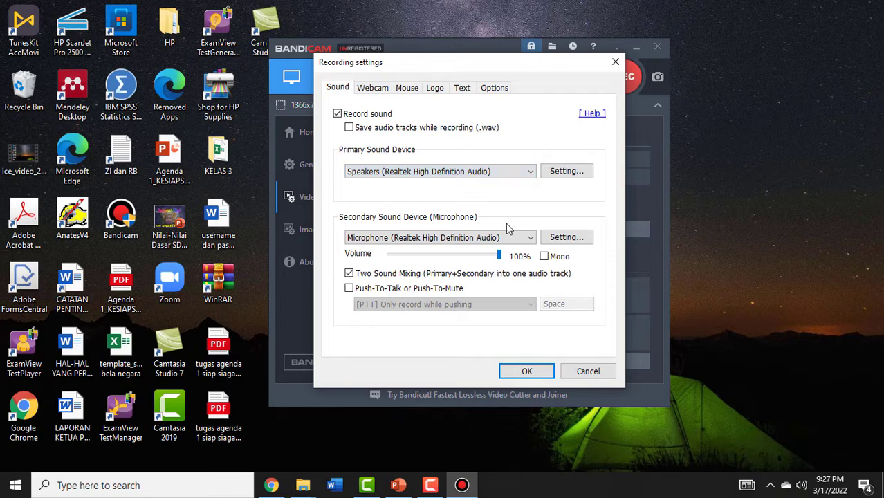
click(527, 238)
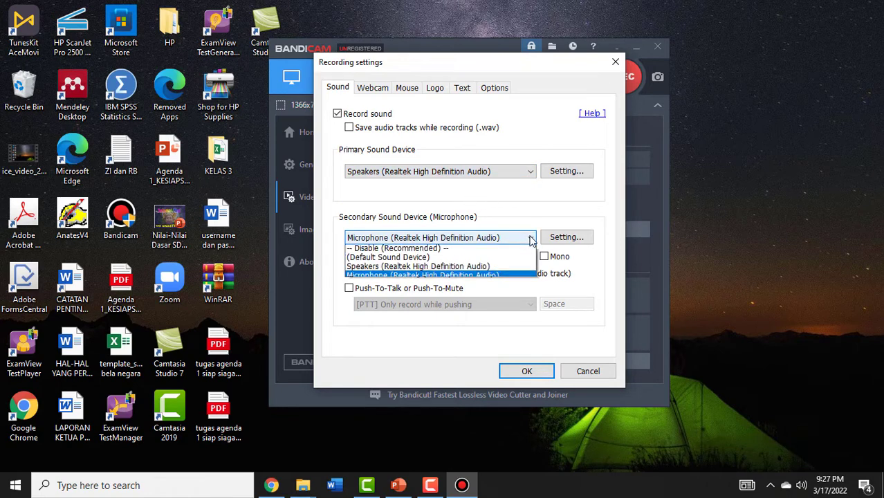
click(475, 278)
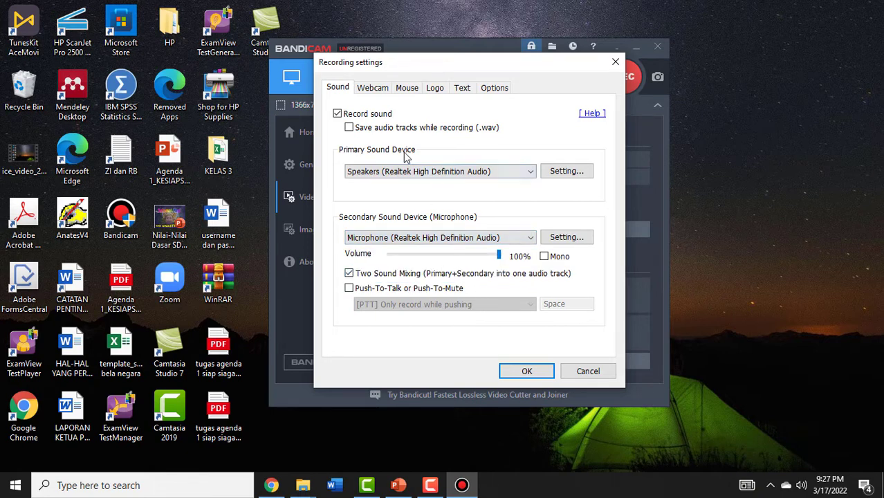
Step: Enable the webcam overlay in the recording settings with USB2.0 VGA UVC WebCam as the camera, and confirm the settings
click(378, 90)
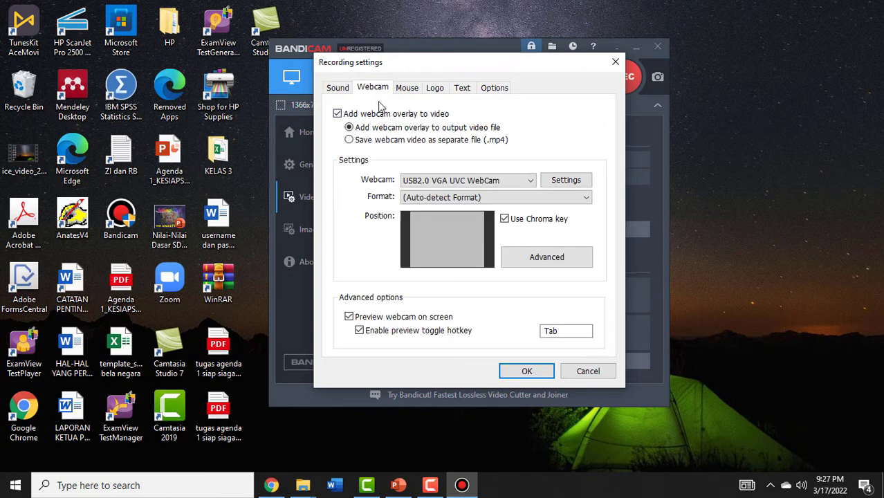
click(337, 116)
click(337, 115)
click(530, 182)
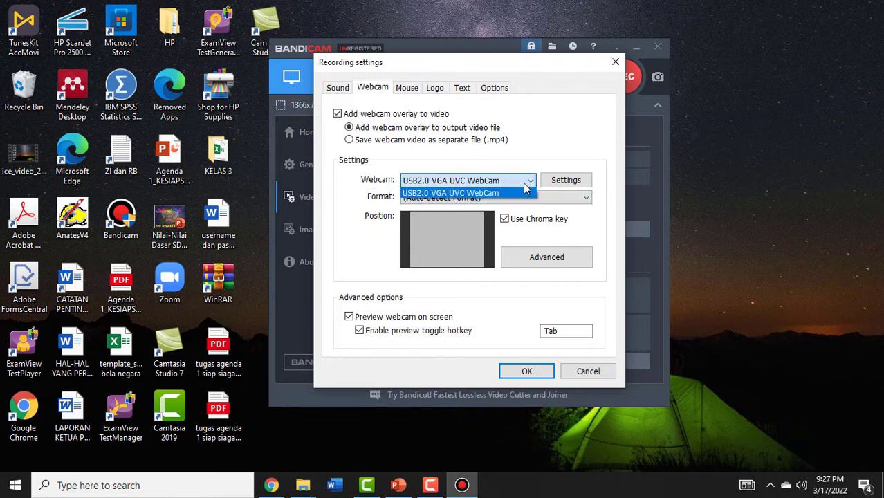
click(519, 194)
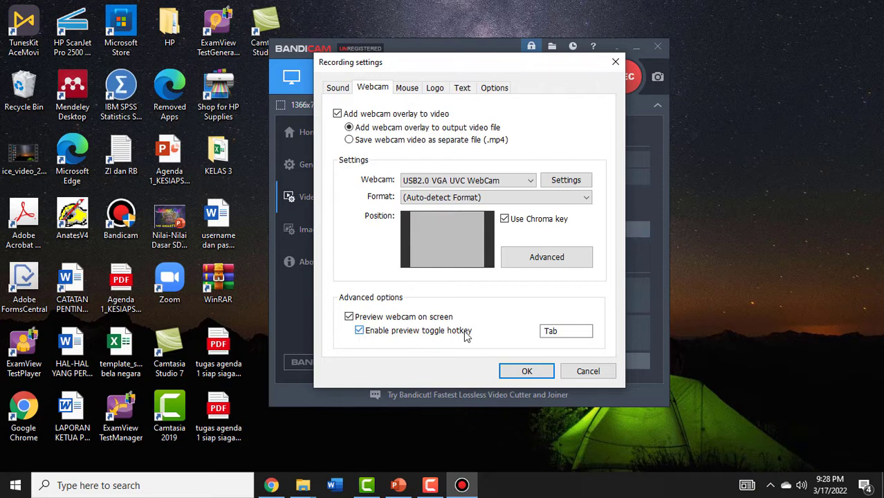
click(526, 374)
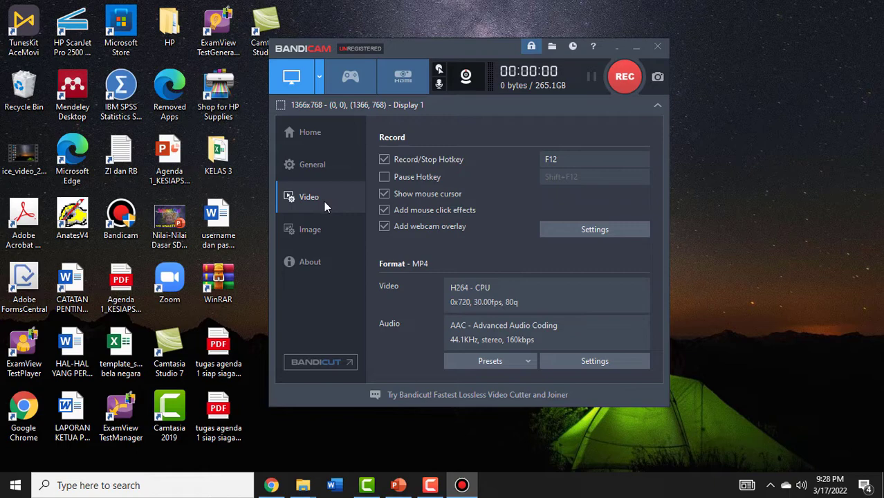
Step: Open the webcam's advanced settings and set the chroma key similarity and blend to 0%, keeping the chroma key enabled
click(580, 229)
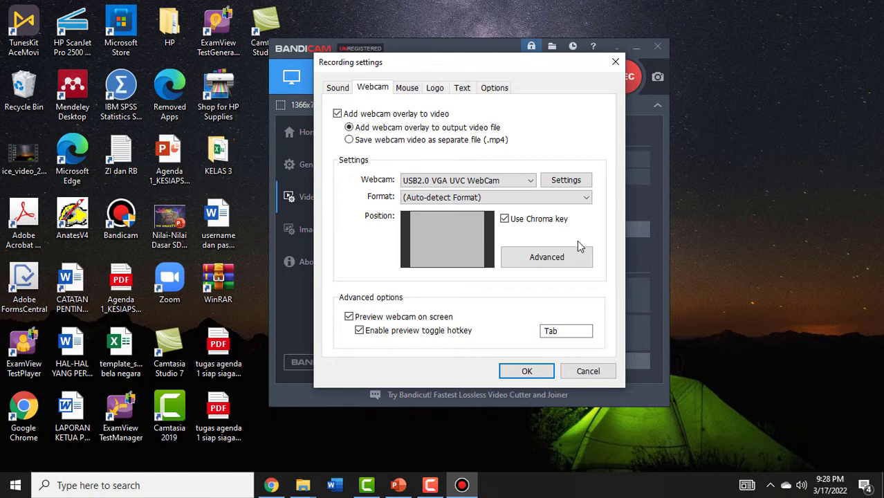
click(507, 220)
click(505, 219)
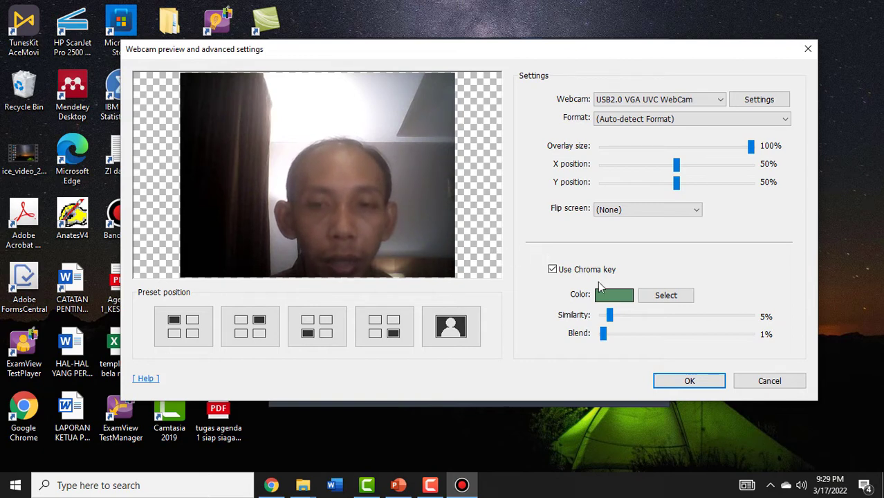
drag(609, 316, 601, 316)
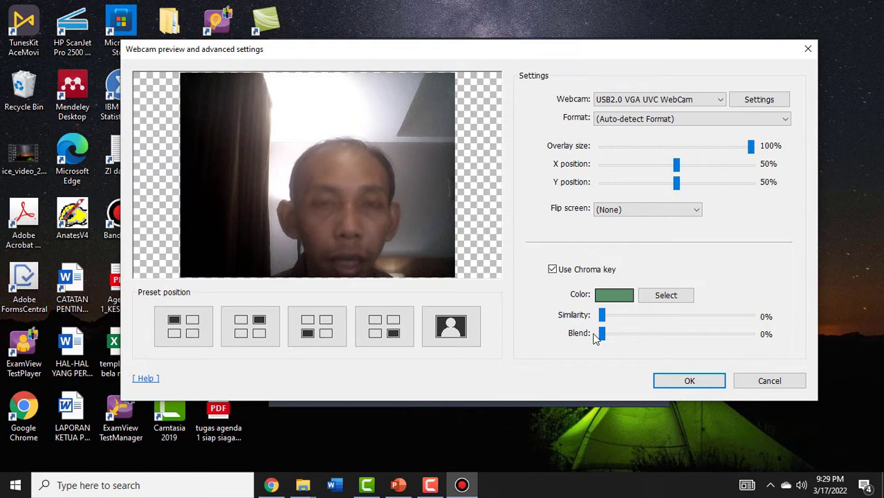
click(553, 271)
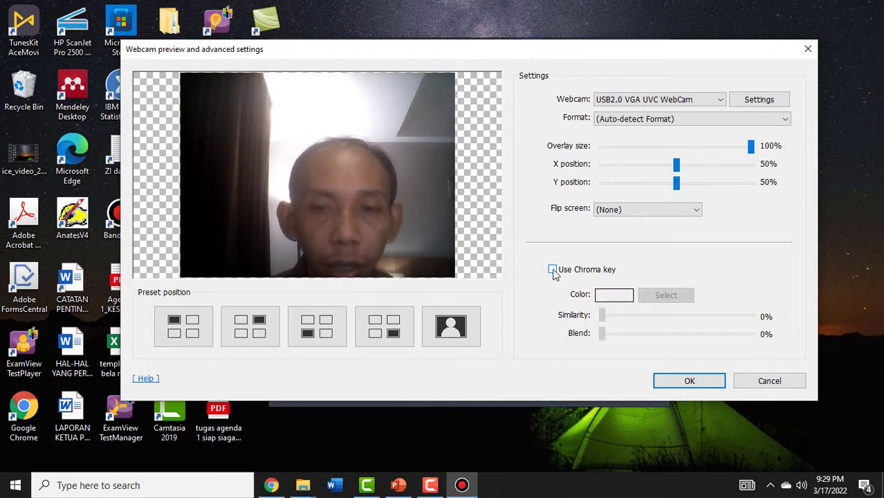
click(553, 271)
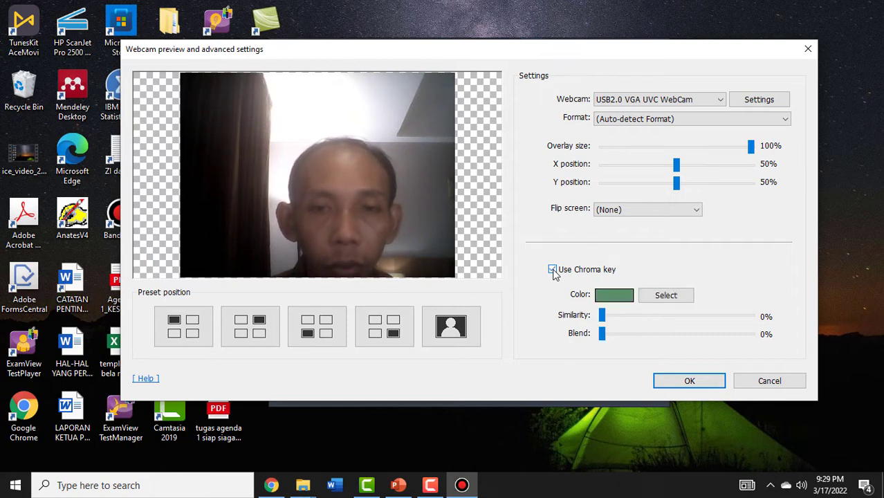
Step: Sample a background colour from the webcam preview for the chroma key, try 3% similarity and 2% blend, and reset both to 0%
click(674, 303)
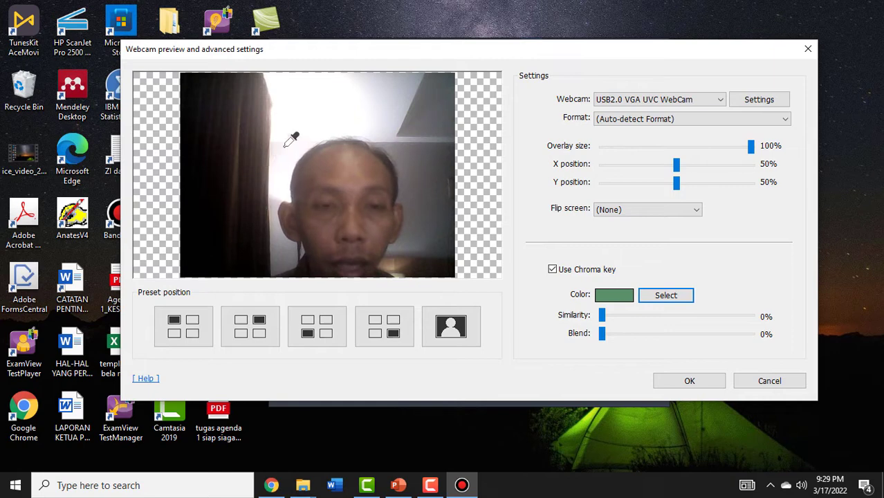
click(436, 214)
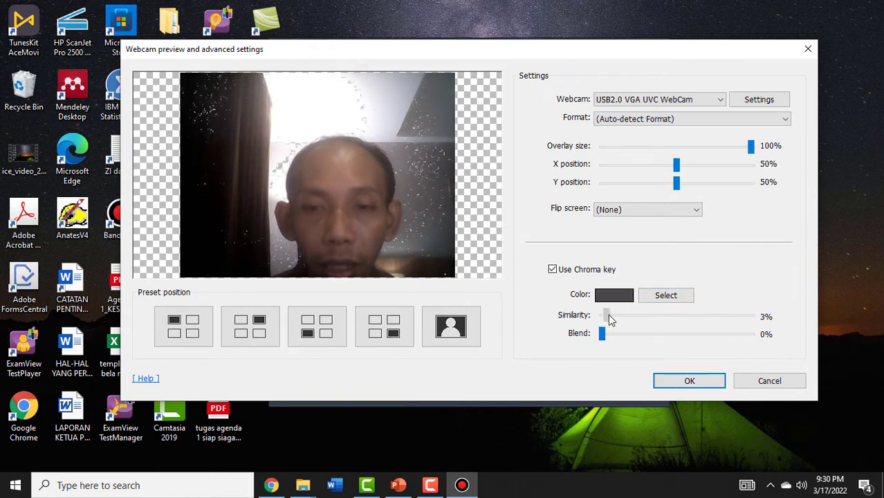
drag(608, 315, 606, 344)
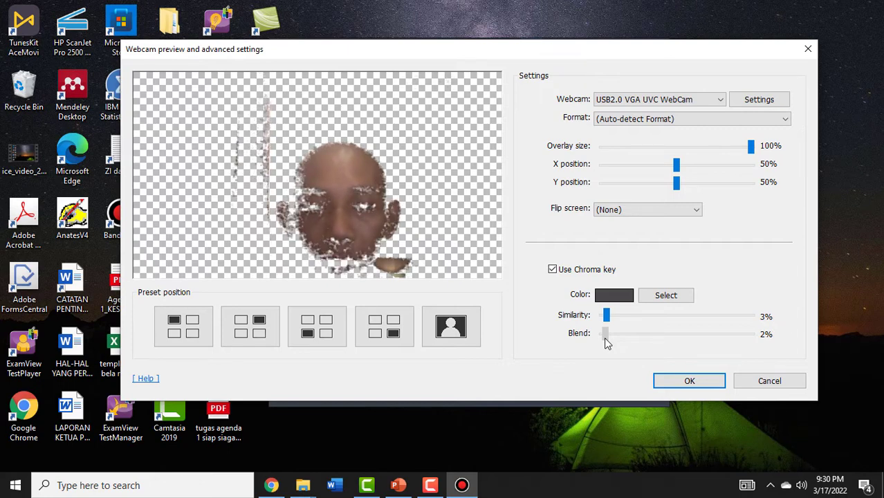
drag(606, 344, 588, 322)
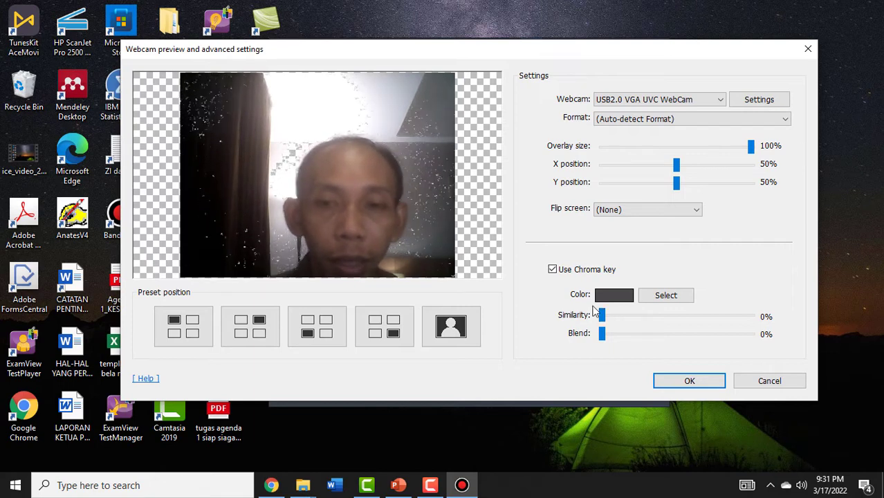
Step: Turn off the chroma key and place the webcam overlay at the lower-left preset position
click(552, 269)
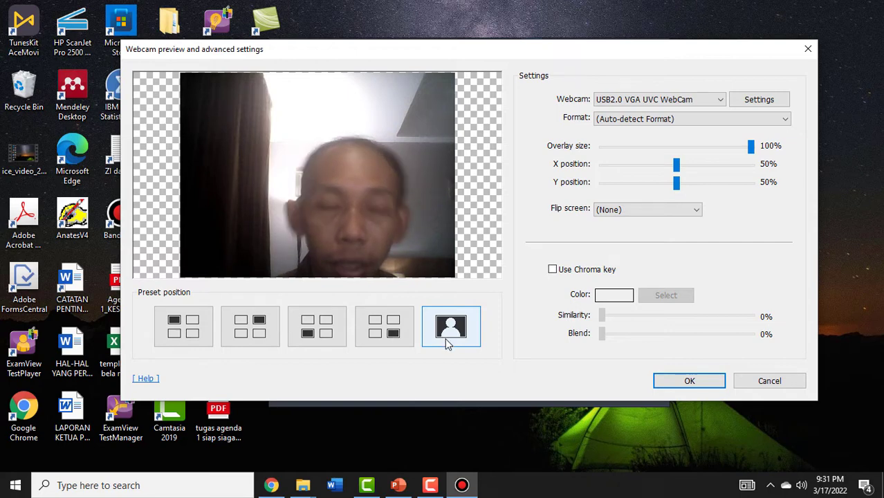
click(329, 336)
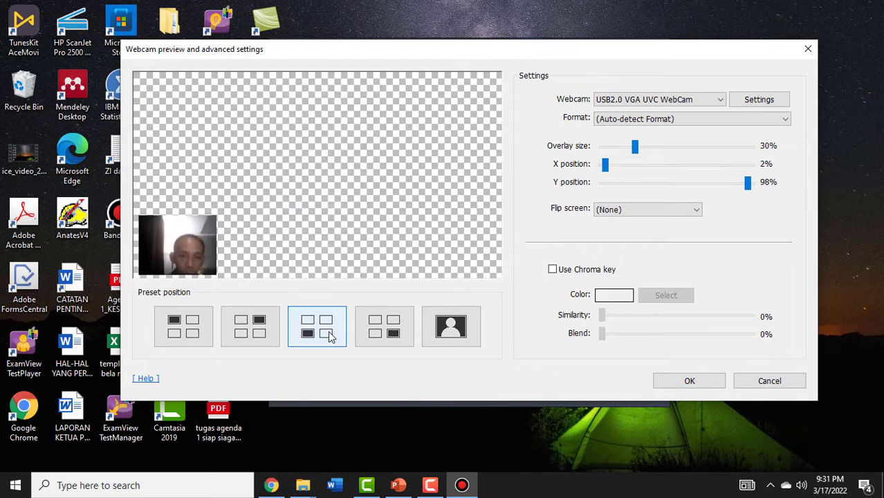
click(385, 334)
click(314, 336)
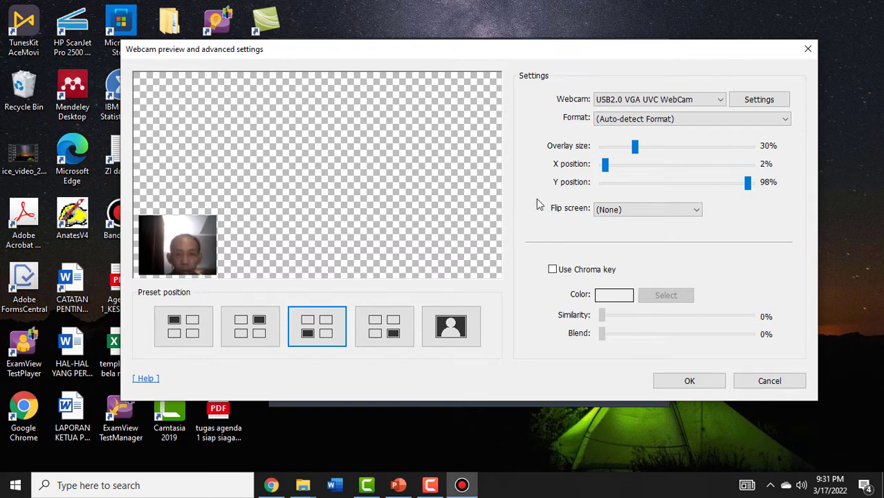
Step: Set the webcam overlay's Y position to 100%, its size to 32% and its X position to 2%
click(747, 185)
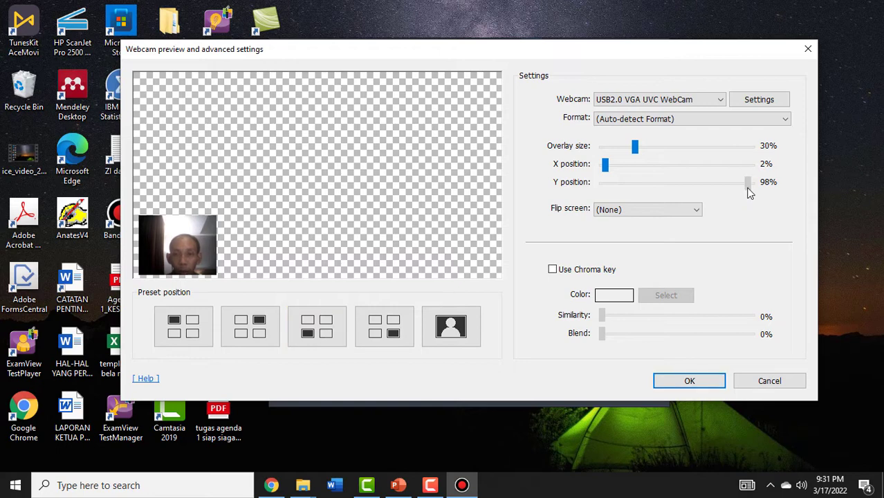
drag(748, 189, 764, 188)
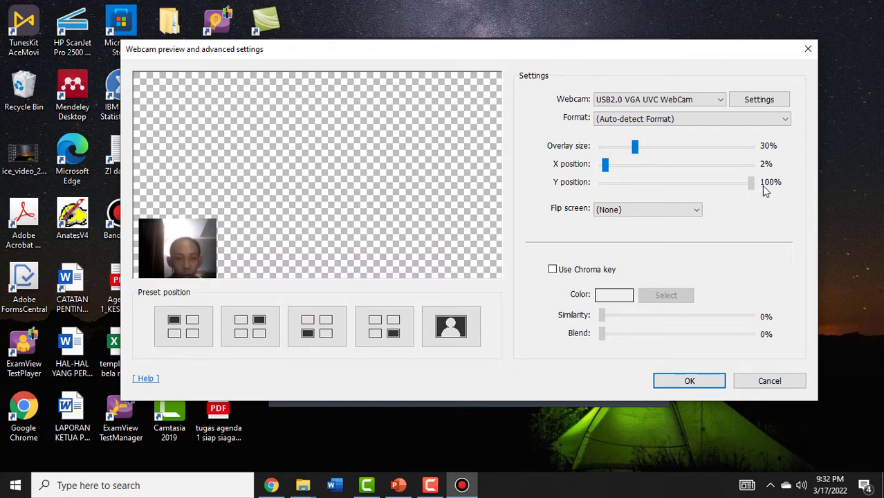
drag(765, 191, 764, 191)
mouse_move(636, 145)
mouse_down()
mouse_move(654, 149)
mouse_move(639, 141)
mouse_up()
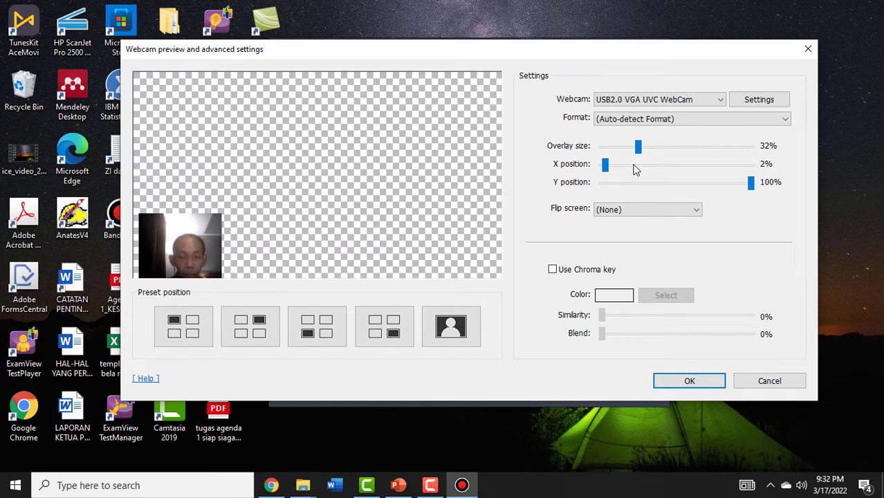
mouse_move(605, 166)
mouse_down()
mouse_move(636, 166)
mouse_move(604, 163)
mouse_up()
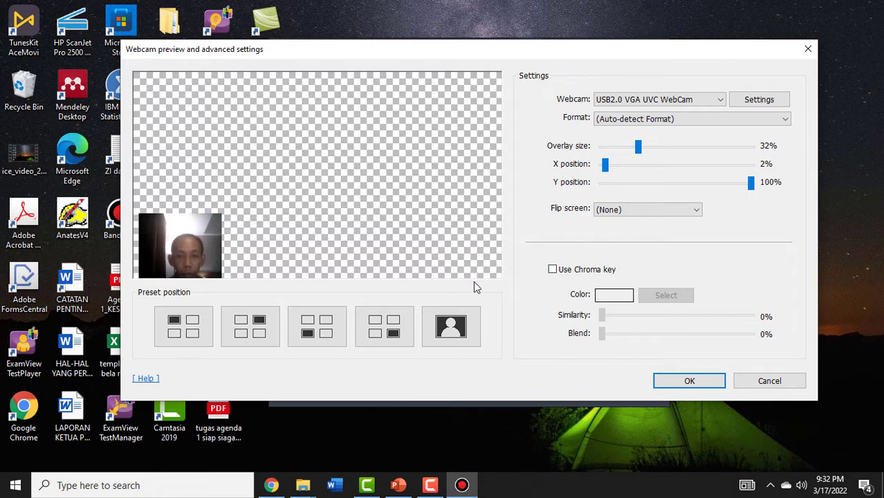
Step: Apply the webcam overlay and recording settings, and minimize Bandicam to the system tray
click(691, 380)
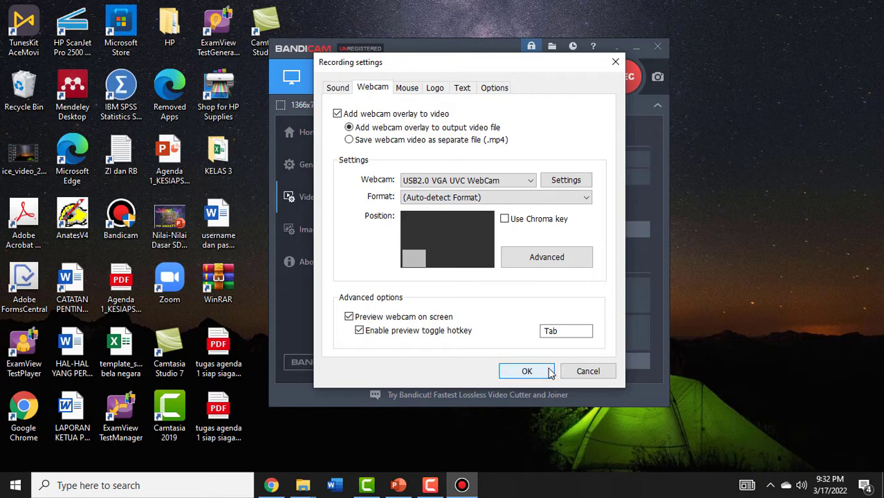
click(527, 371)
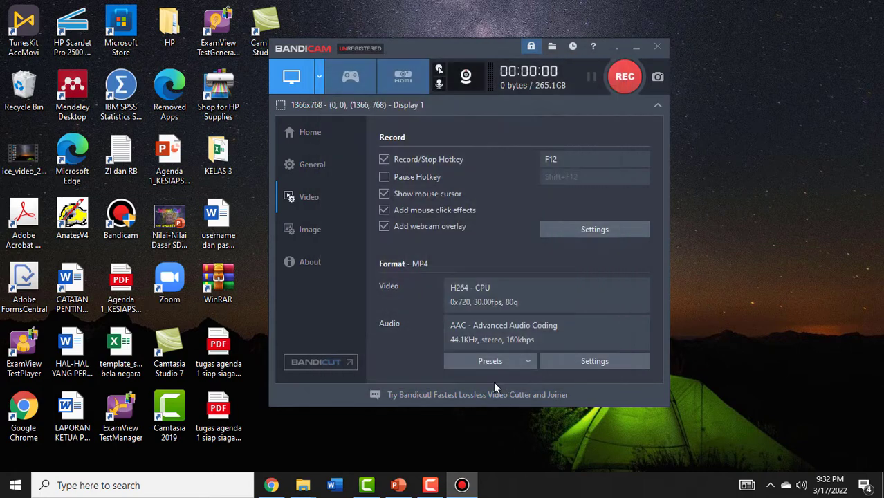
click(618, 49)
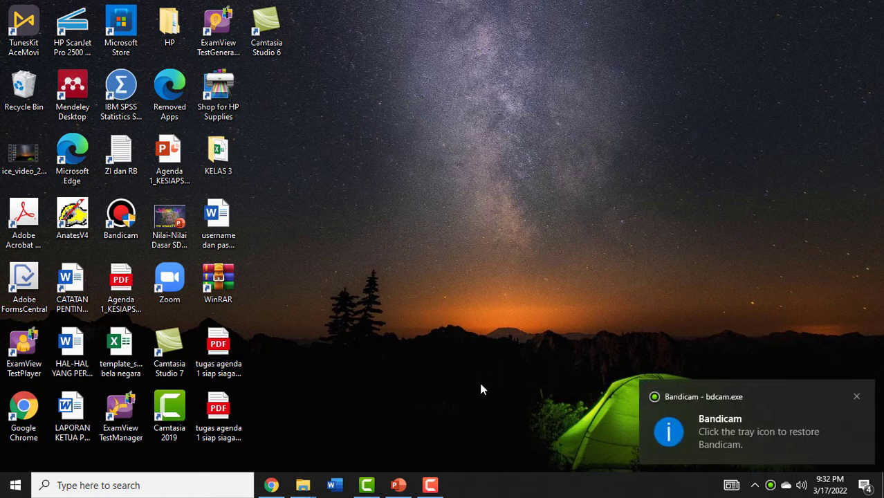
Step: Switch to the Praktik Presentasi Multimedia presentation in PowerPoint, dismiss the notification, start the slide show from slide 1 and advance to the KOMPETENSI DASAR slide
click(399, 486)
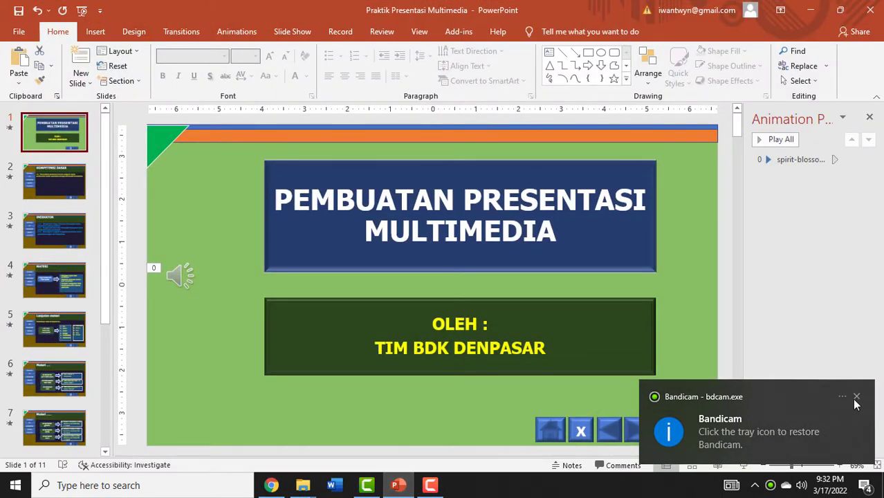
click(857, 399)
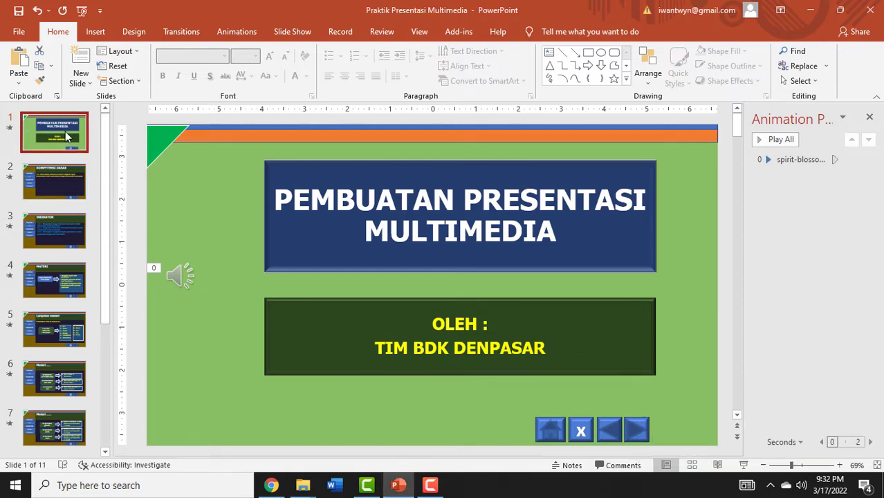
click(745, 465)
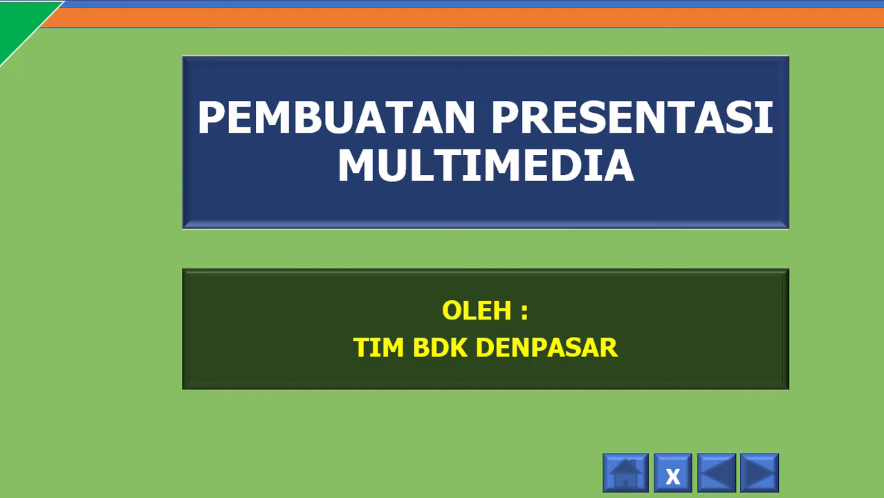
click(764, 477)
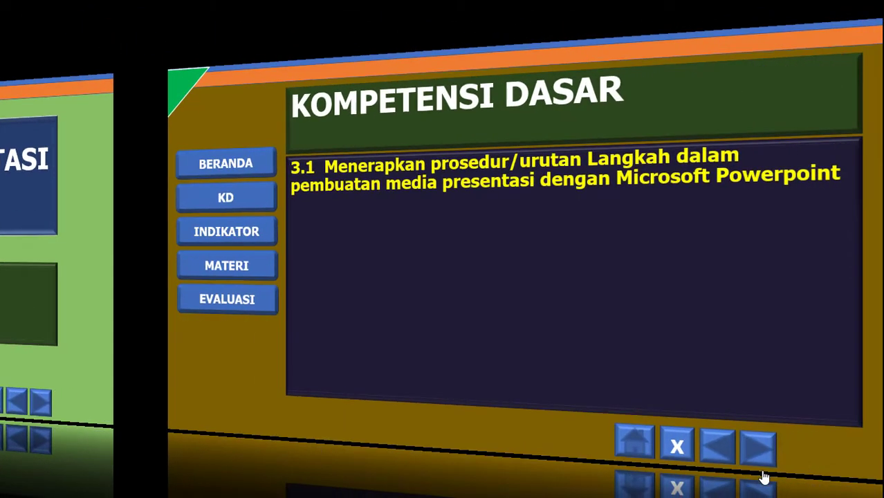